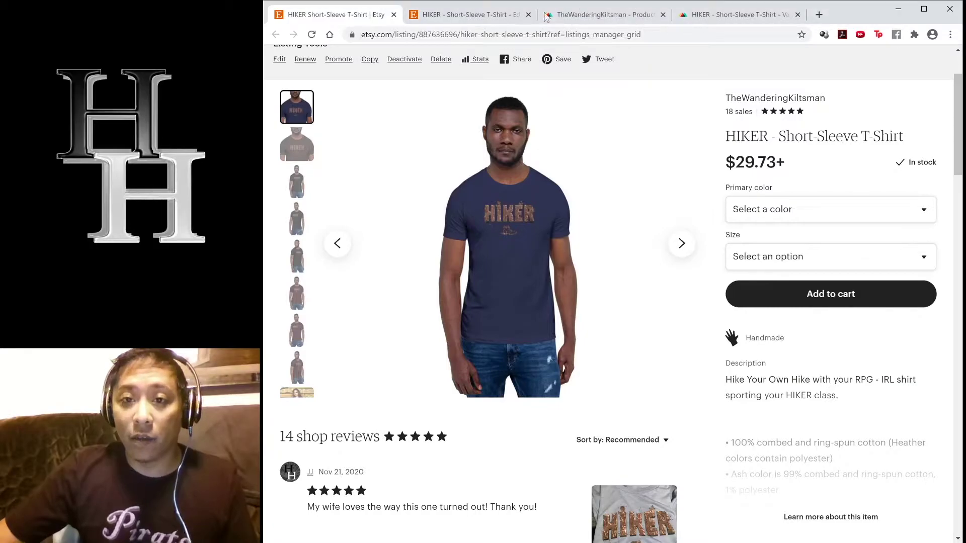
Leave the HIKER listing editor in the Etsy shop manager and look over the shop's active listings.
left_click(425, 17)
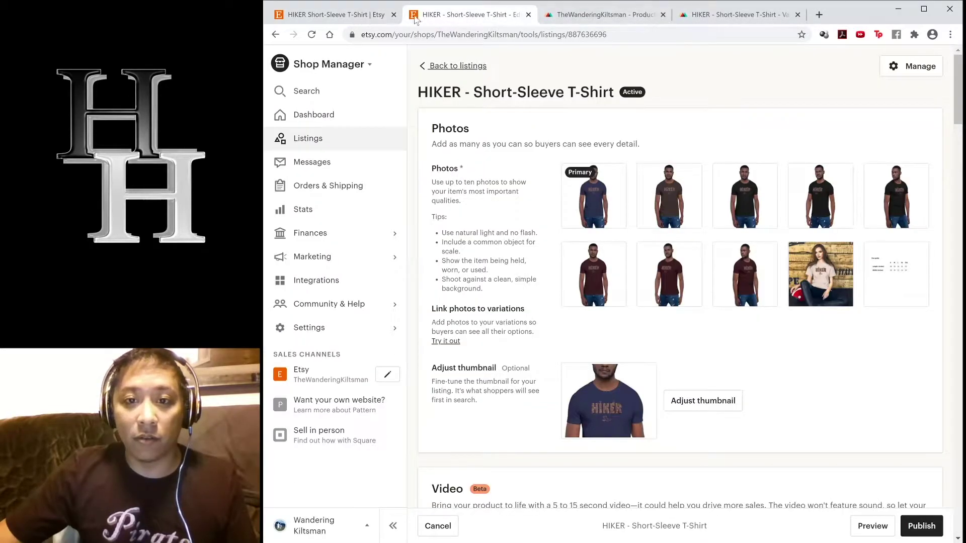
left_click(456, 66)
left_click(639, 226)
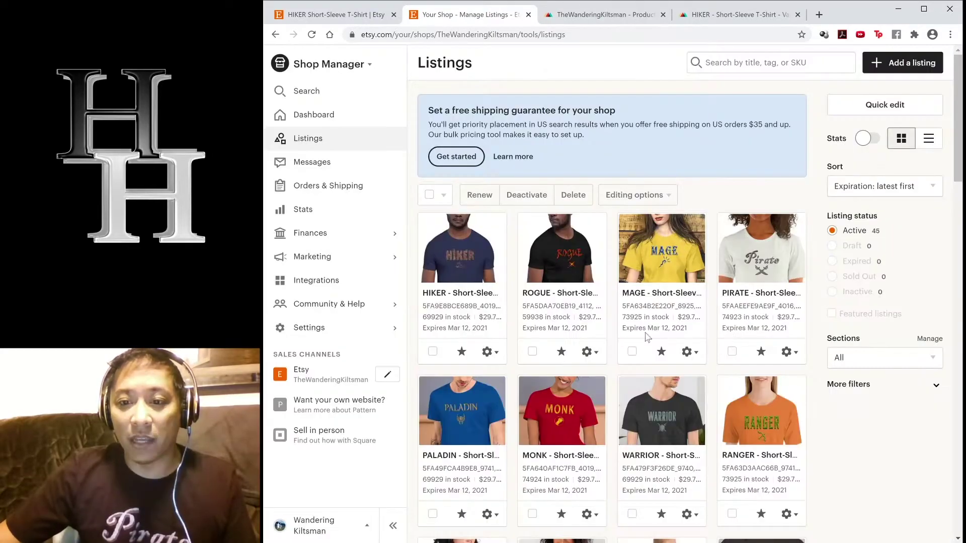
scroll(671, 362, "down", 2)
scroll(674, 362, "down", 1)
scroll(673, 352, "up", 3)
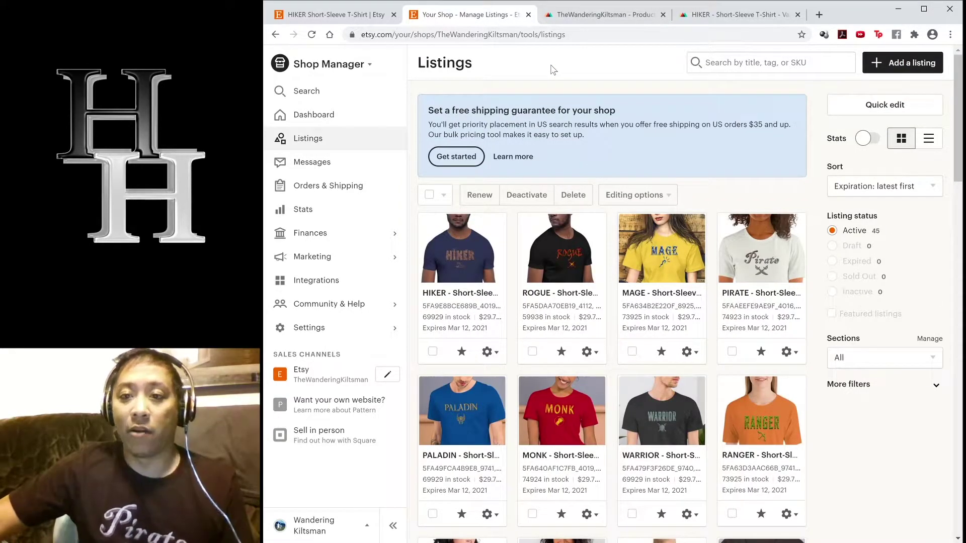
Browse the photos on the public HIKER Short-Sleeve T-Shirt listing, from the navy shirt through the brown and black ones.
left_click(326, 17)
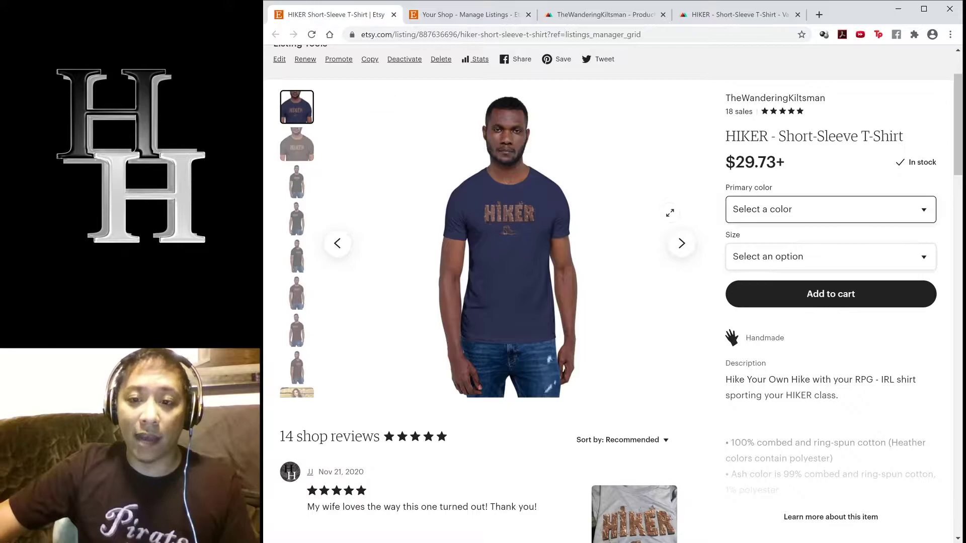
left_click(684, 252)
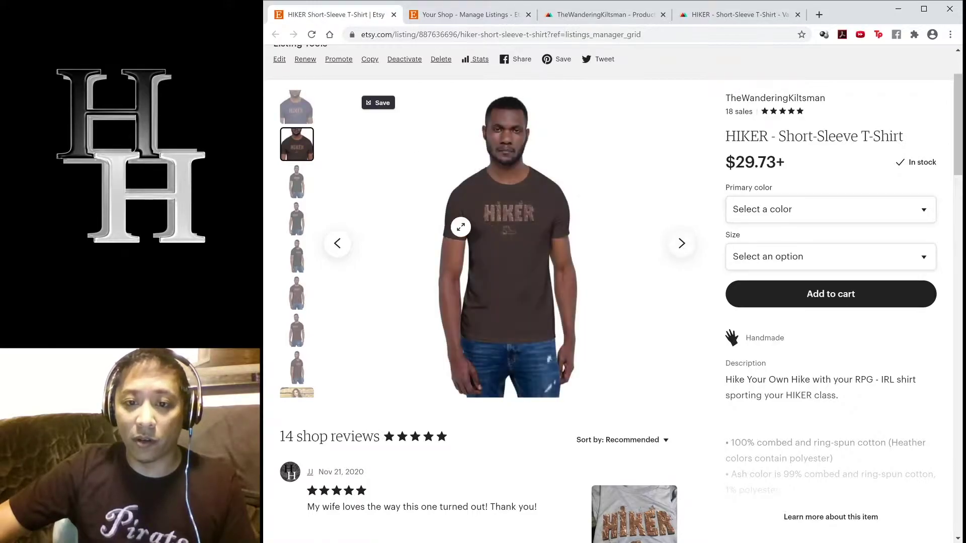
left_click(681, 244)
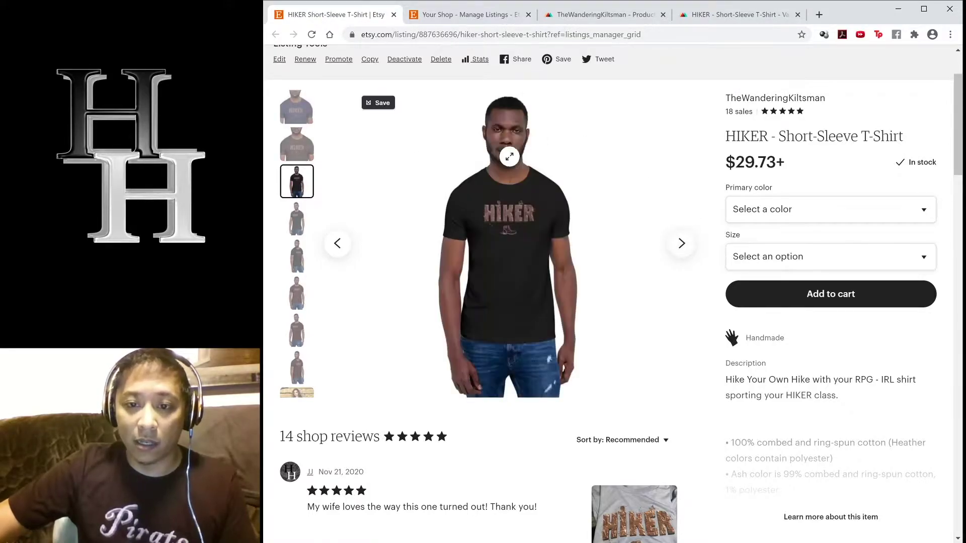
left_click(686, 246)
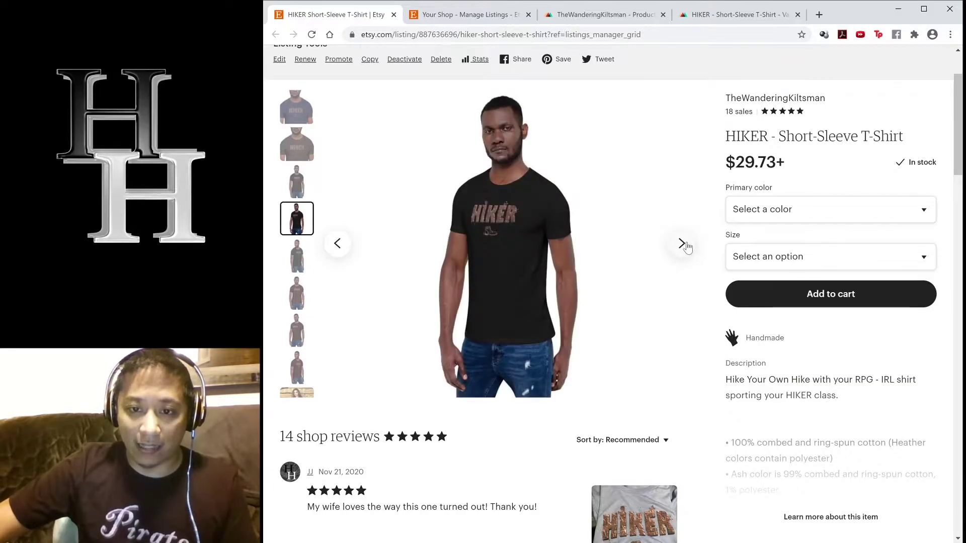
left_click(686, 247)
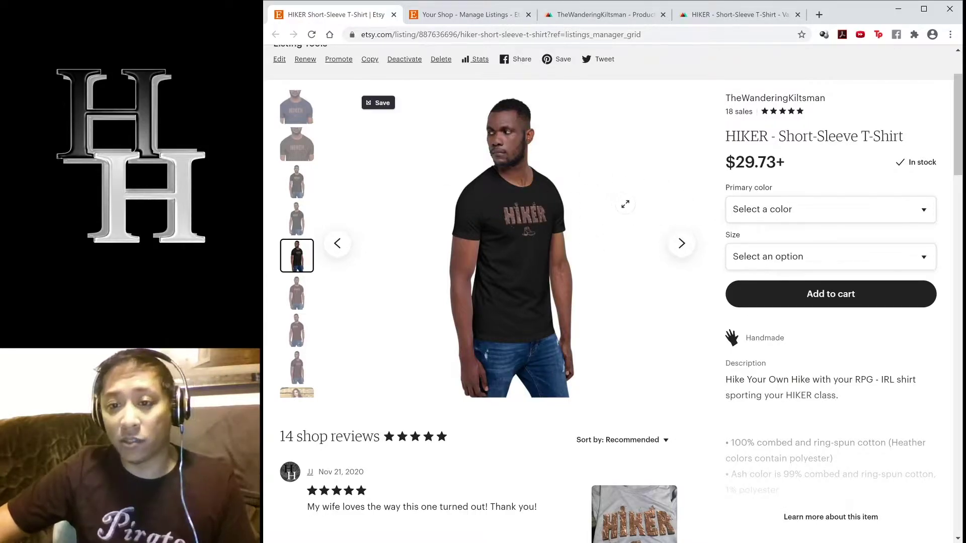
left_click(344, 249)
left_click(344, 248)
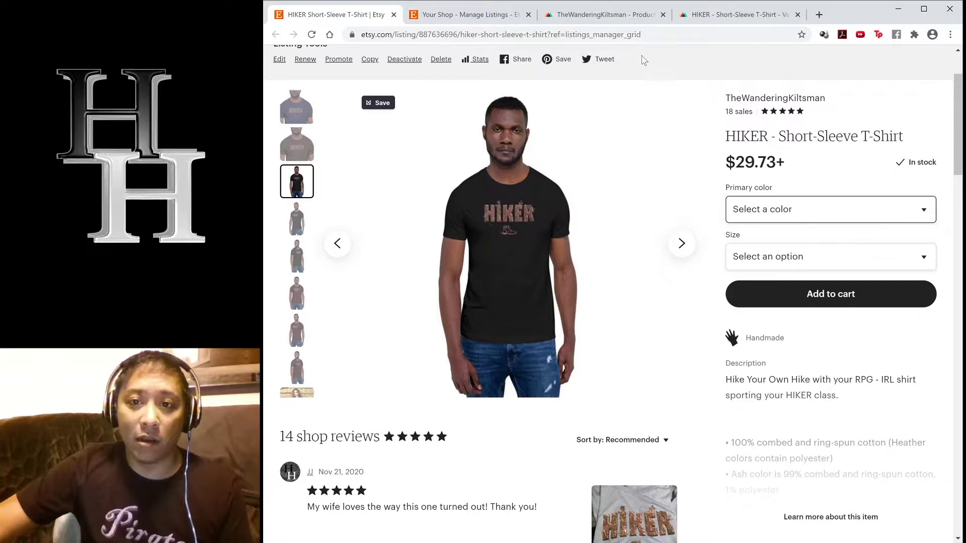
Switch to Printful and look over the products of the TheWanderingKiltsman store.
left_click(592, 18)
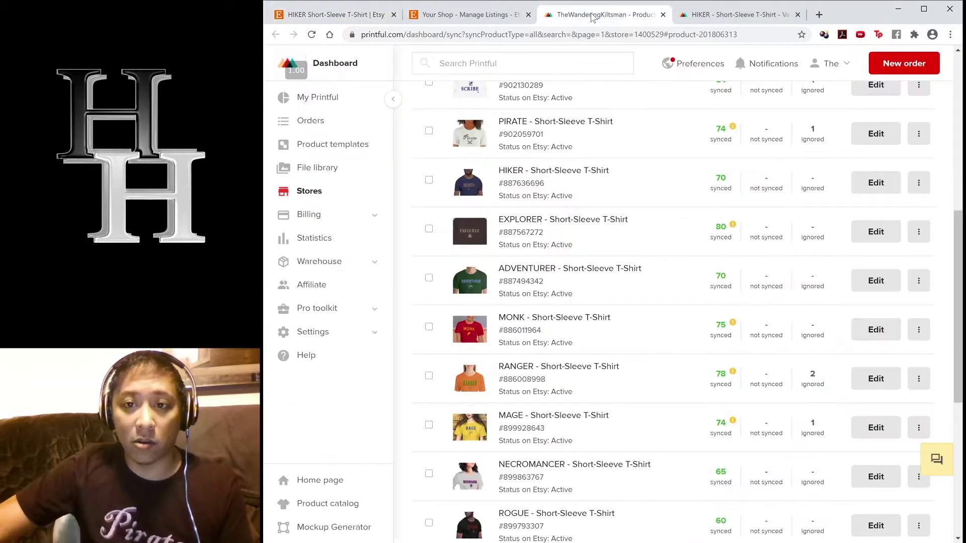
scroll(579, 286, "up", 2)
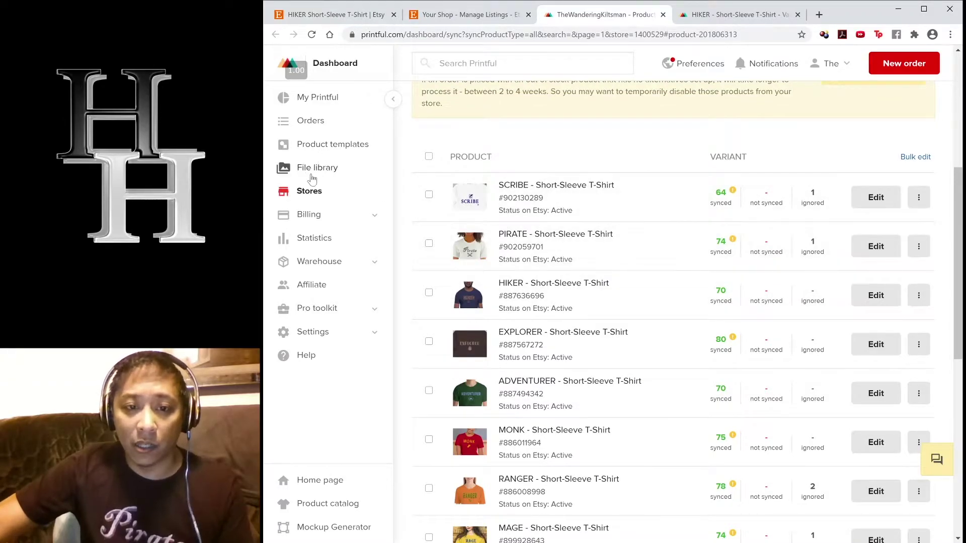
scroll(861, 137, "up", 5)
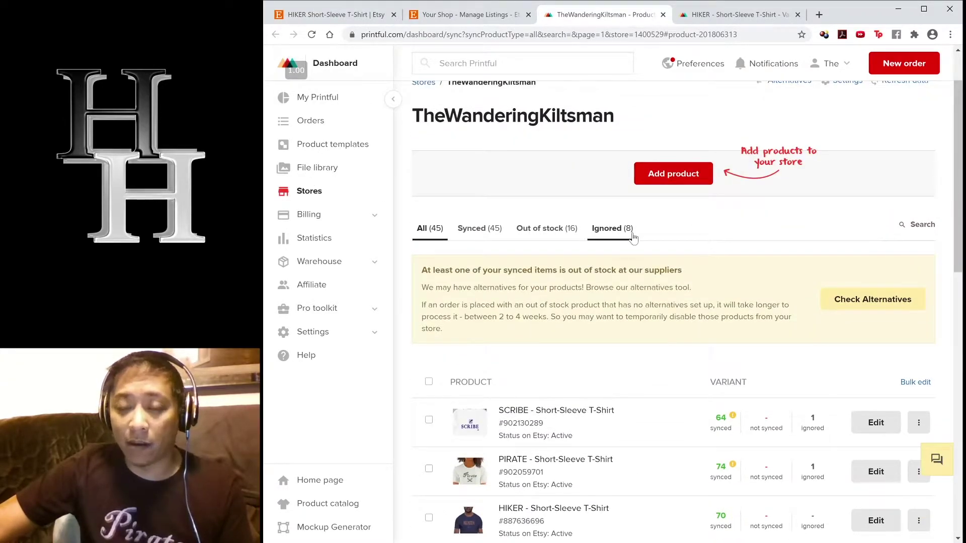
scroll(578, 237, "down", 5)
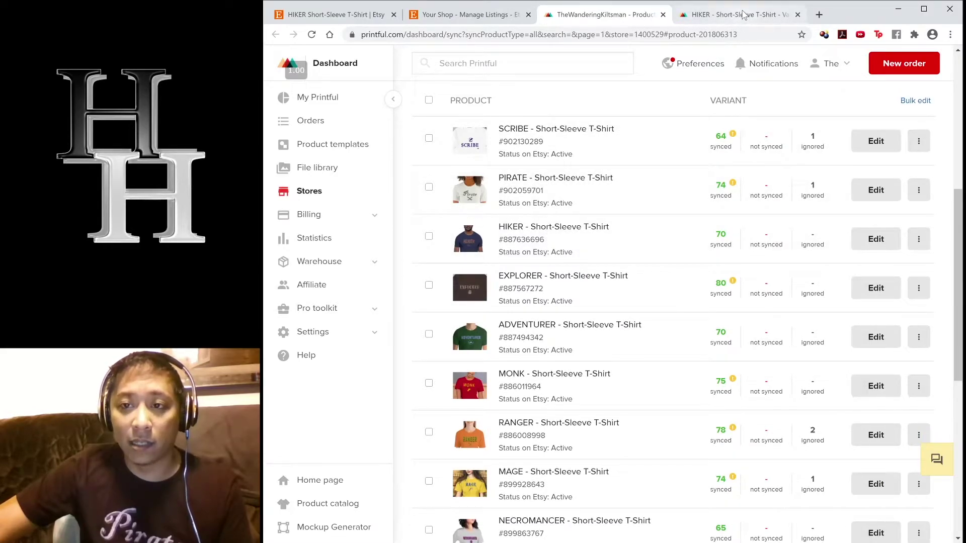
Preview the mockup of the HIKER T-shirt's Ash / S variant at full size, and close the preview.
left_click(743, 13)
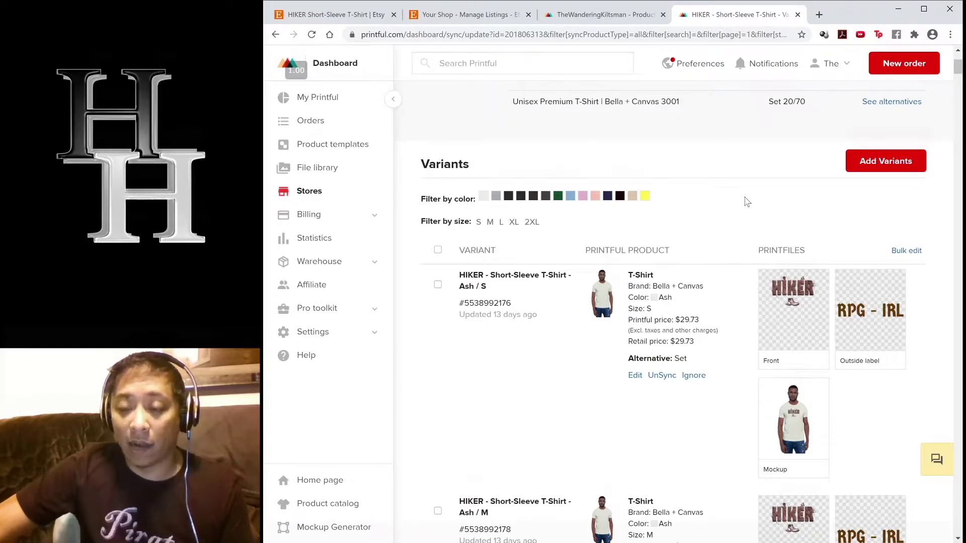
mouse_move(807, 436)
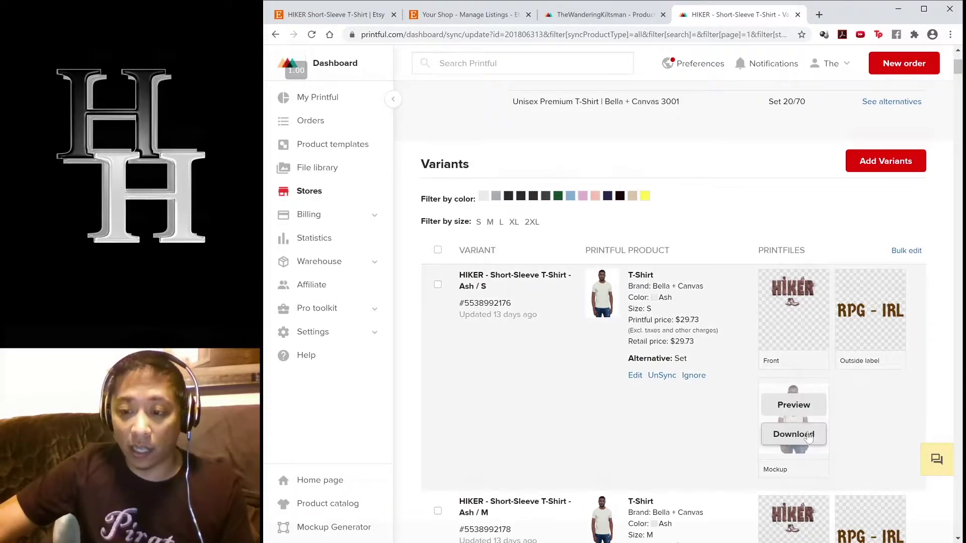
left_click(788, 406)
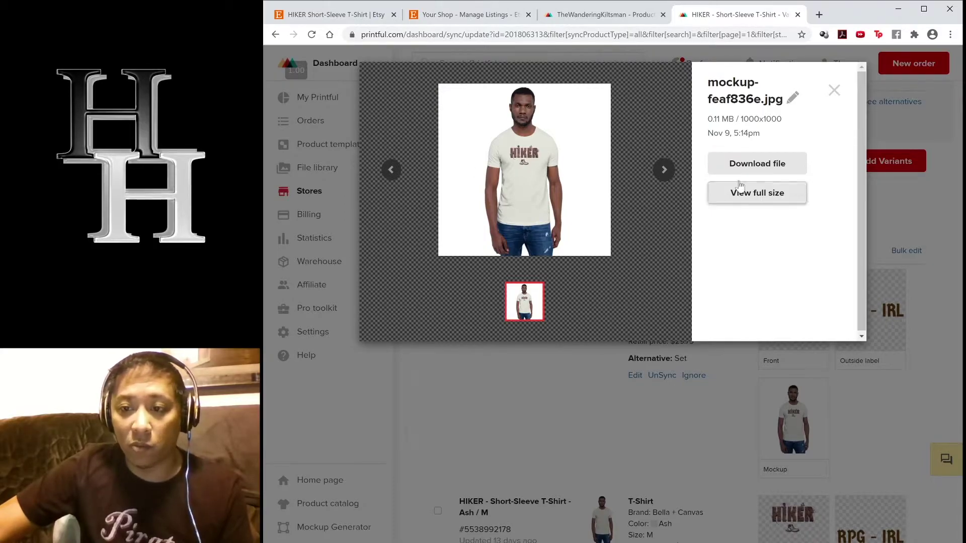
left_click(760, 201)
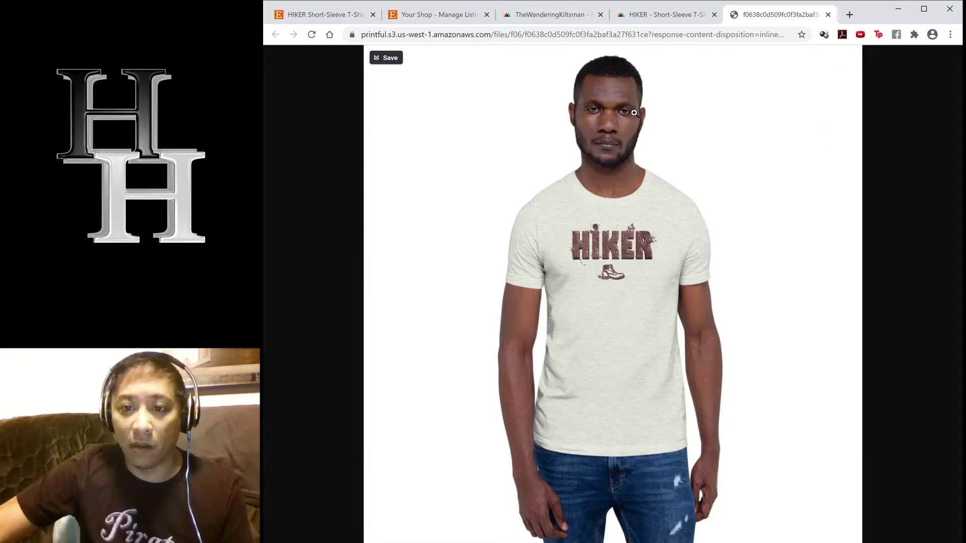
left_click(828, 15)
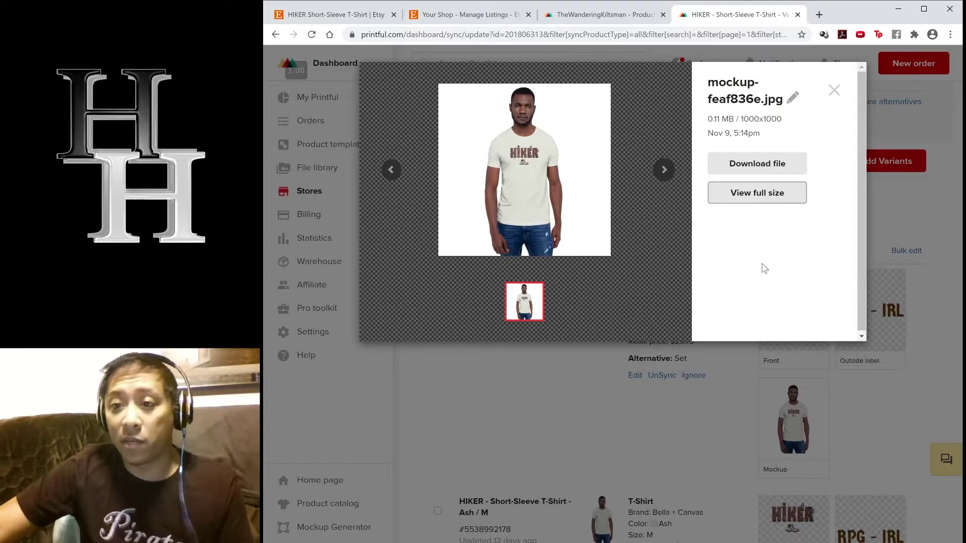
left_click(833, 91)
Compare the mockup image mockup-feaf836e.jpg with its ASH-labelled version in the Photos app, and close the viewer.
mouse_move(785, 412)
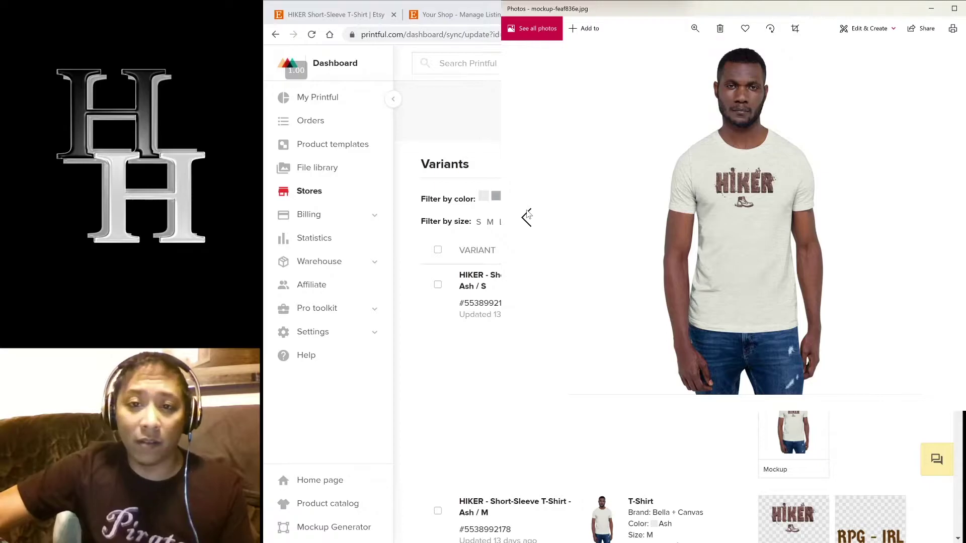
left_click(527, 215)
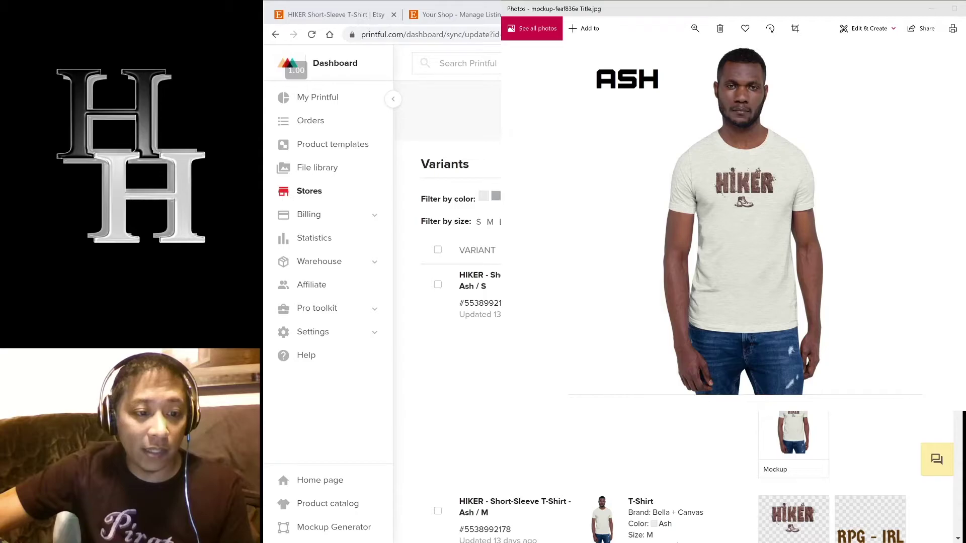
key("alt+F4")
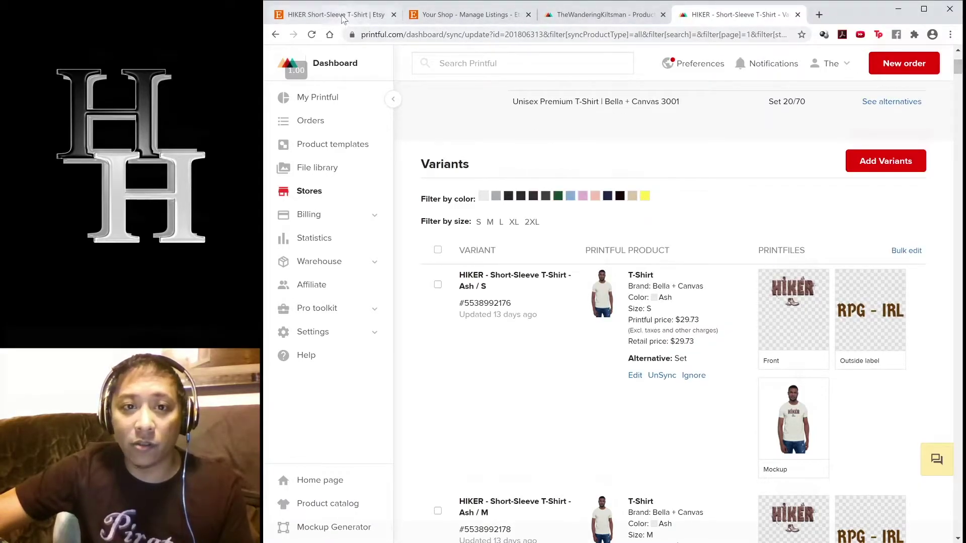
Open the HIKER listing for editing in the Etsy shop manager and delete its third photo, a black-shirt mockup.
left_click(372, 17)
left_click(472, 15)
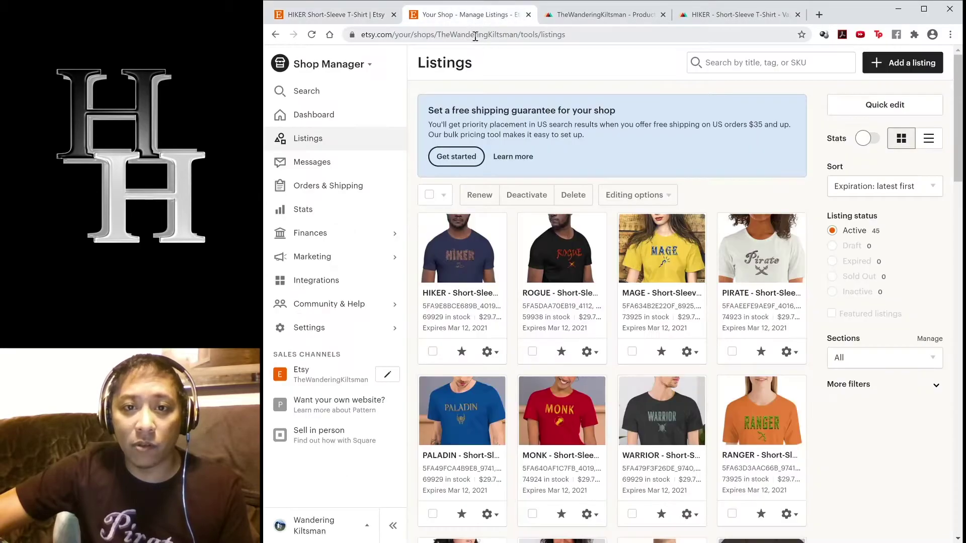
left_click(463, 270)
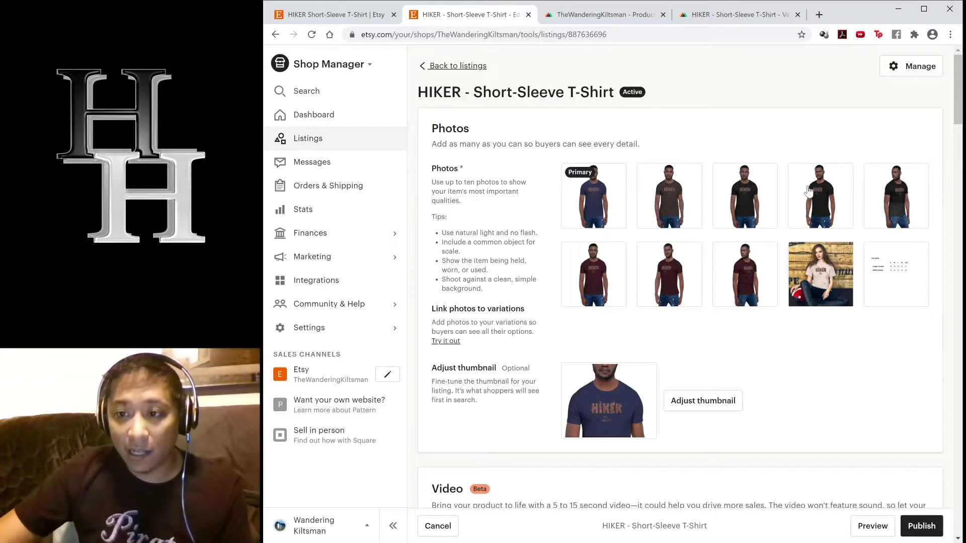
left_click(757, 215)
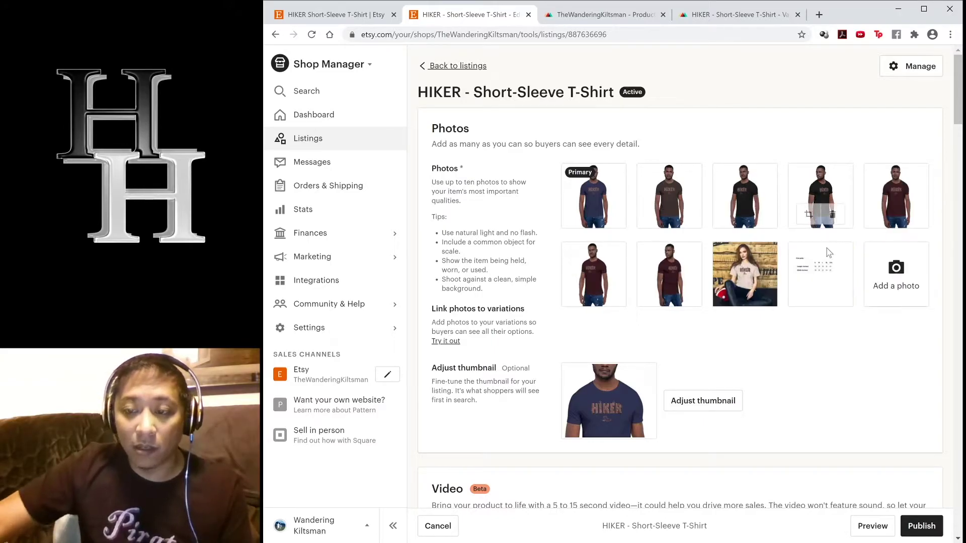
Upload the ASH-labelled mockup into the listing's empty photo slot and view it enlarged.
left_click(907, 277)
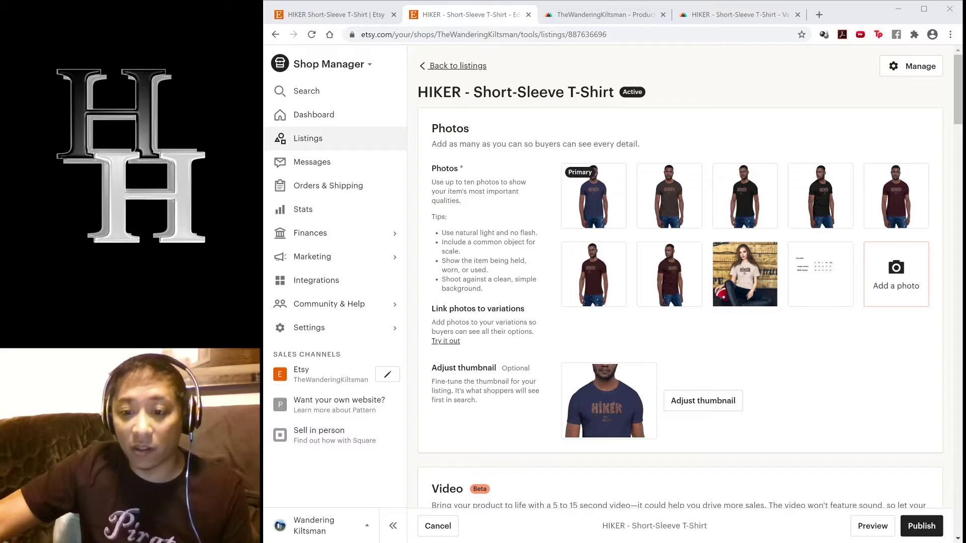
key("Return")
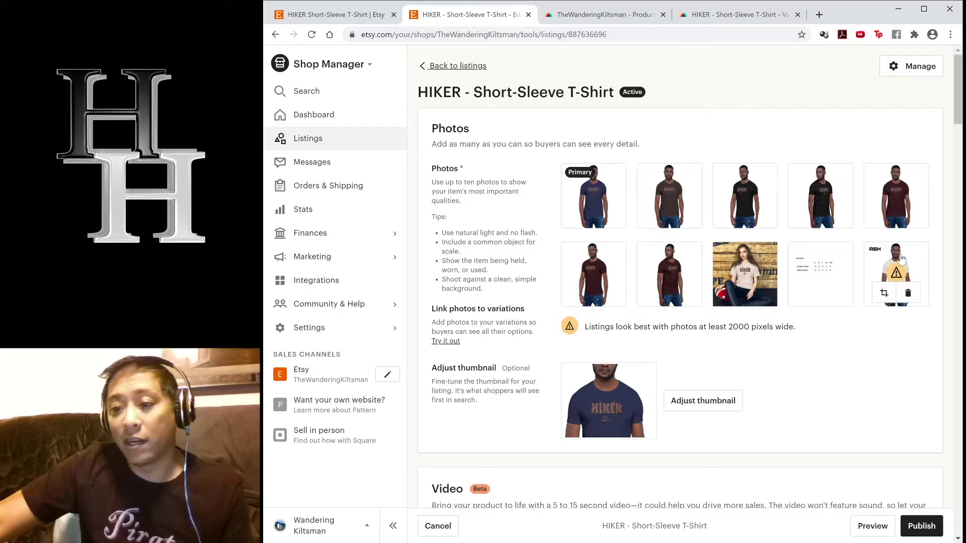
mouse_move(743, 263)
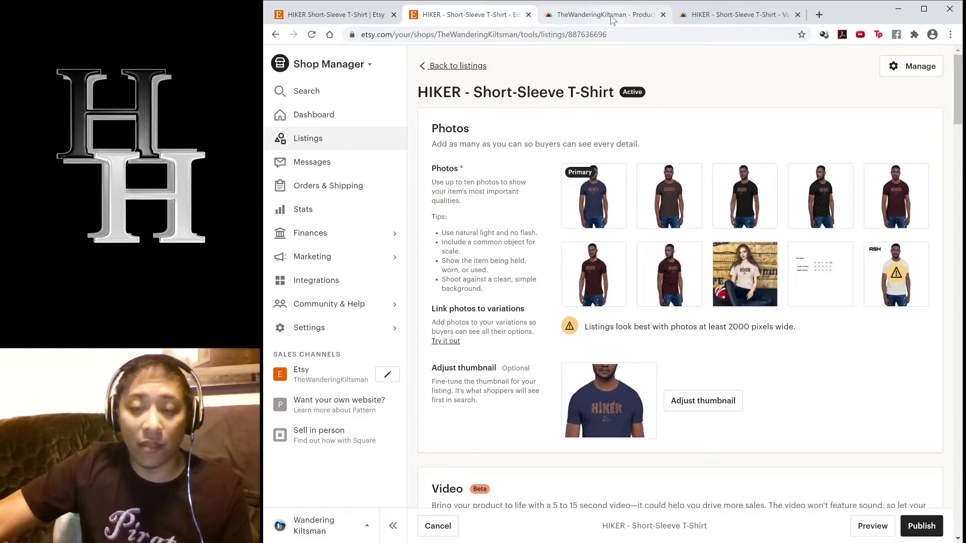
mouse_move(896, 274)
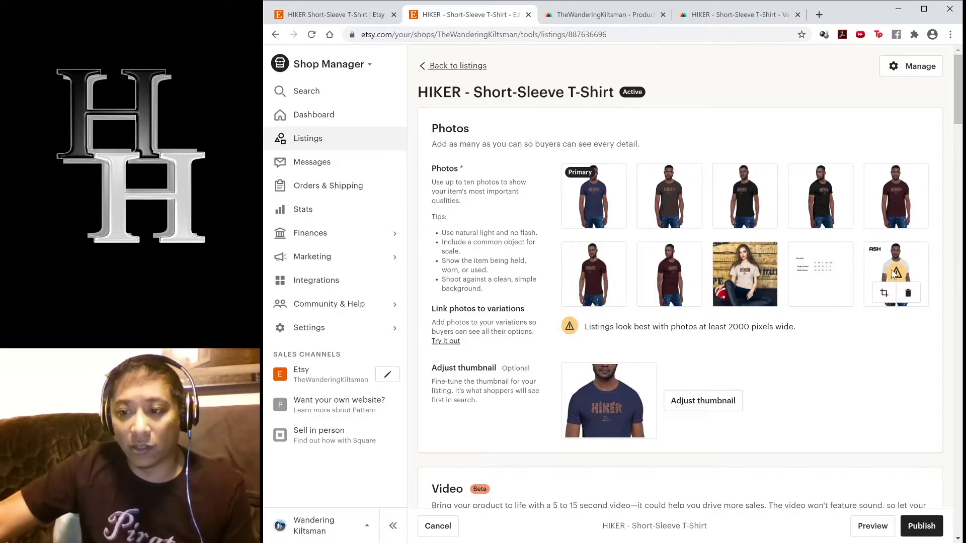
left_click(901, 257)
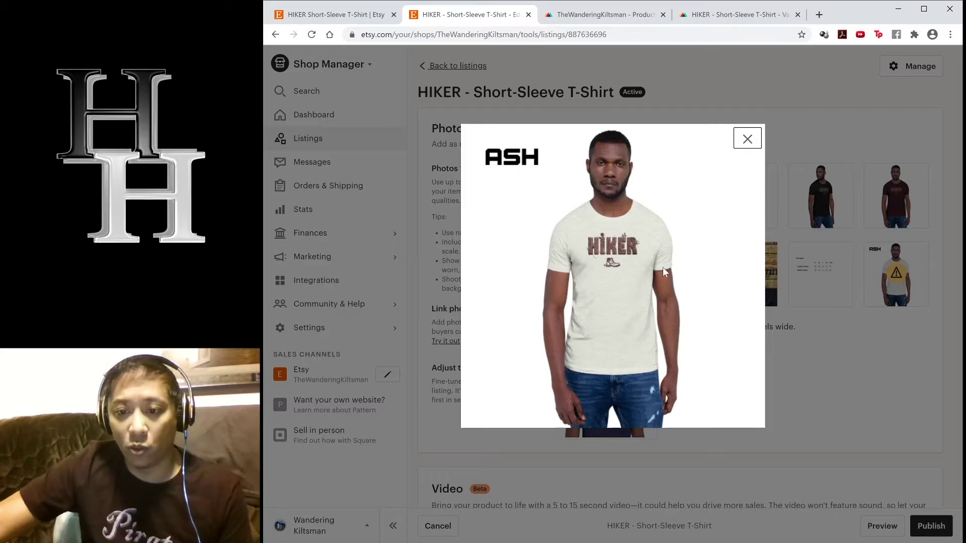
left_click(746, 140)
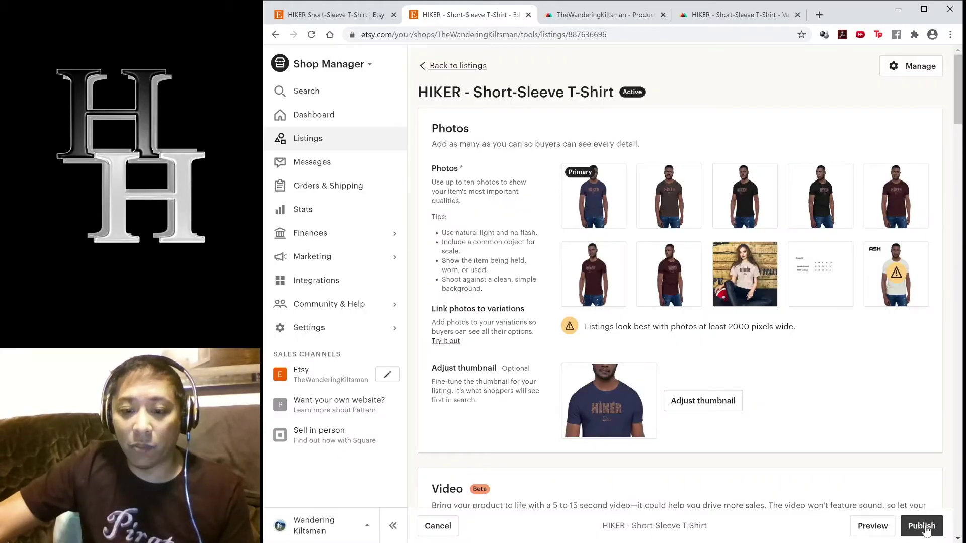
Discard the unpublished changes to the HIKER listing and look through the shop's active listings.
left_click(452, 67)
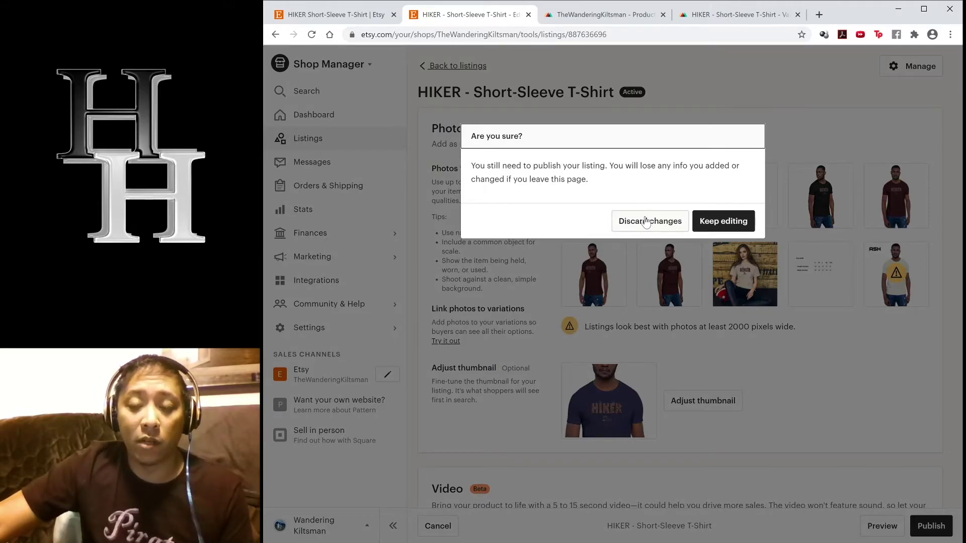
left_click(647, 221)
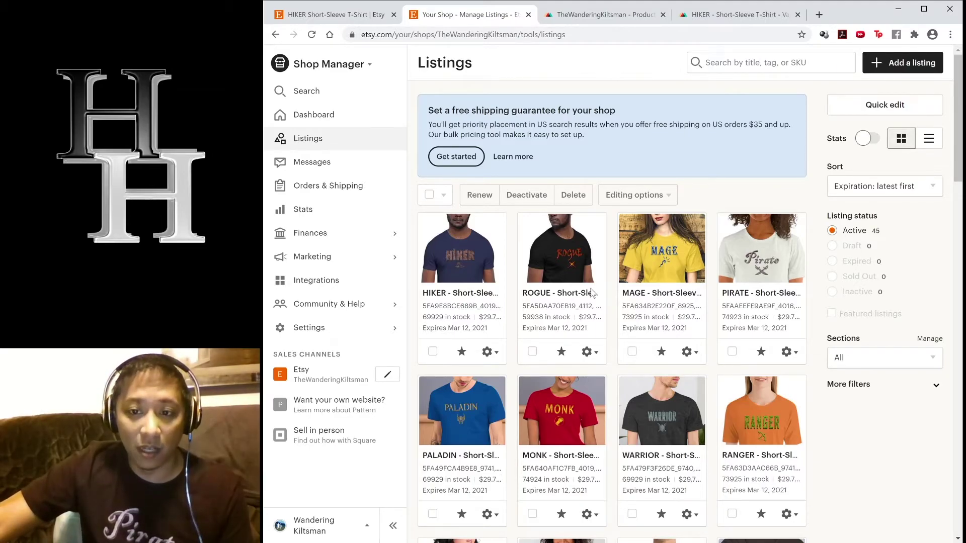
scroll(649, 281, "down", 2)
scroll(677, 278, "down", 5)
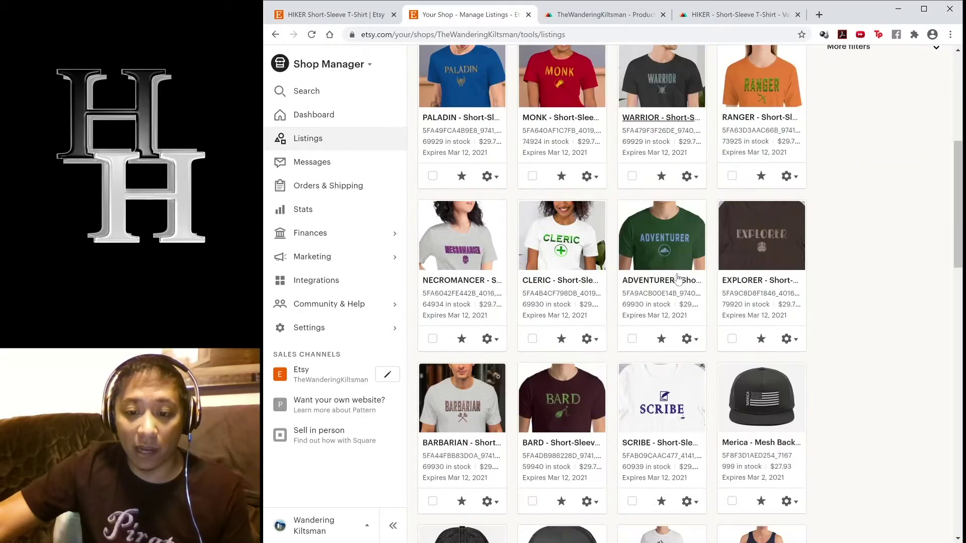
scroll(677, 279, "up", 1)
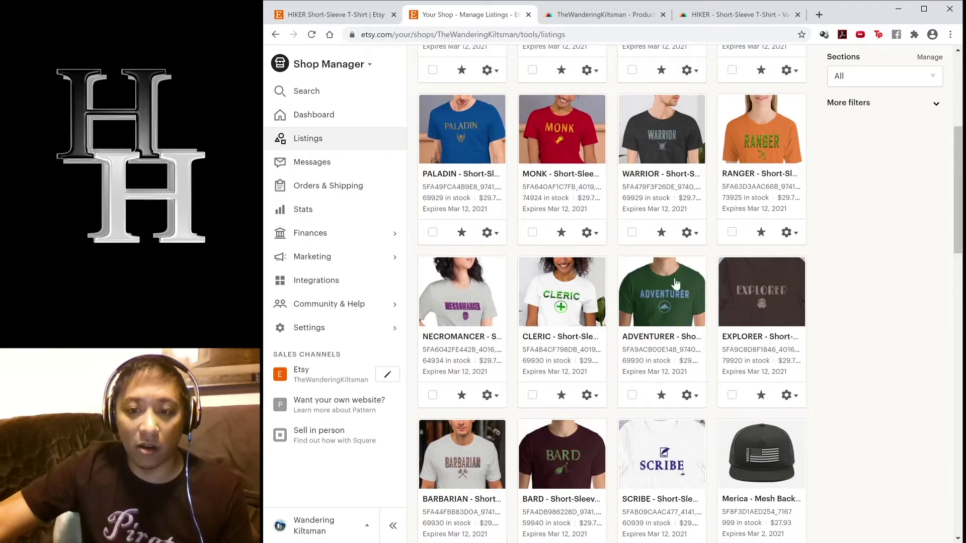
scroll(692, 297, "up", 4)
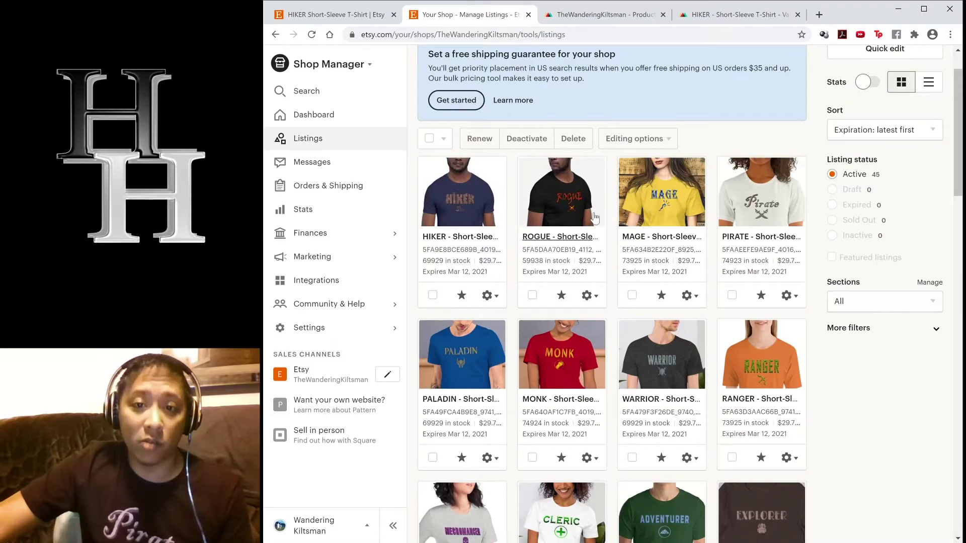
Look through the shop's active listings in the listing manager, from the short-sleeve T-shirts to the older products and back.
scroll(594, 216, "up", 1)
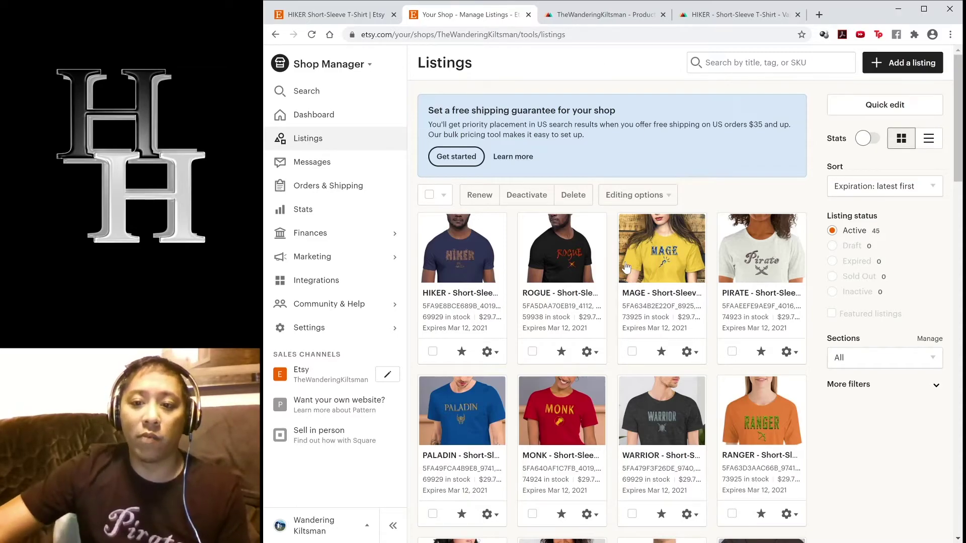
scroll(625, 267, "down", 15)
scroll(510, 316, "down", 3)
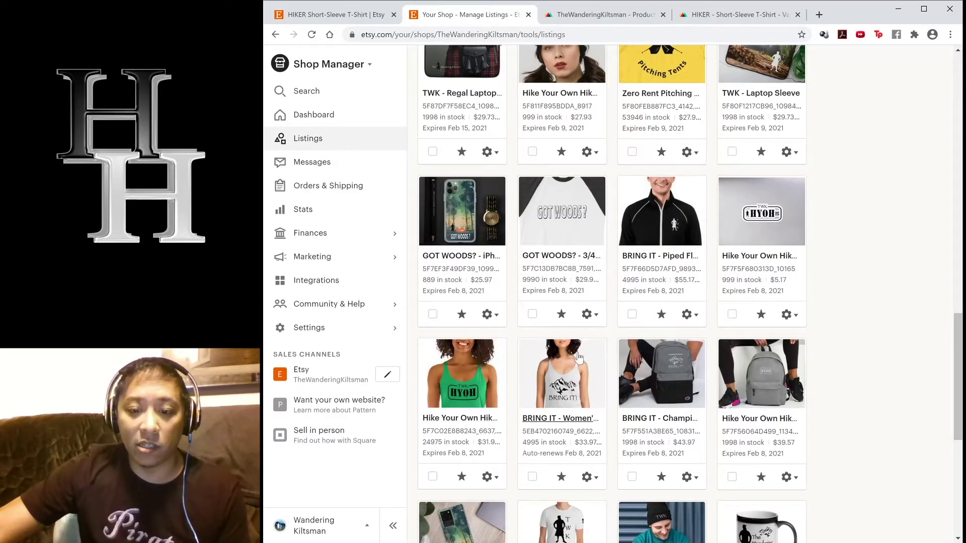
scroll(487, 355, "down", 3)
scroll(628, 354, "up", 10)
scroll(628, 353, "up", 9)
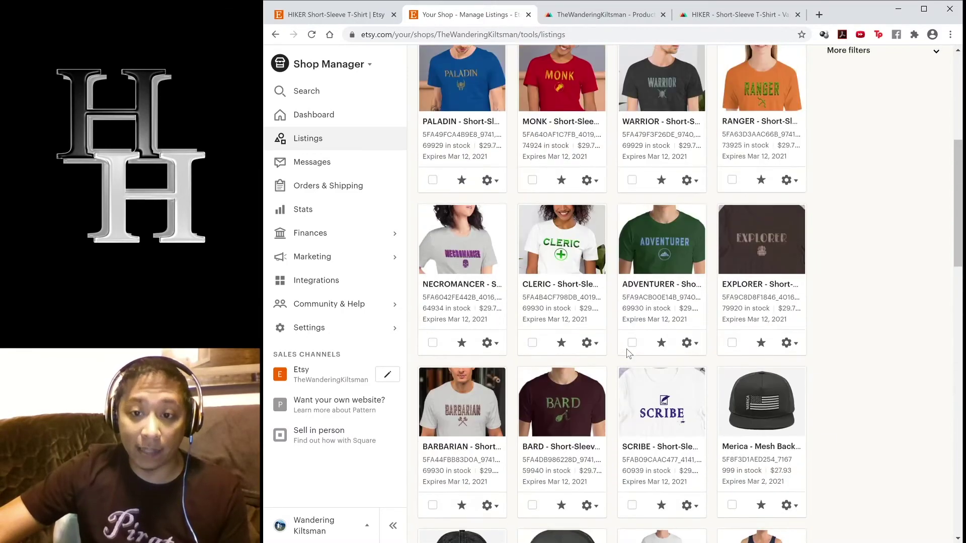
scroll(675, 361, "down", 2)
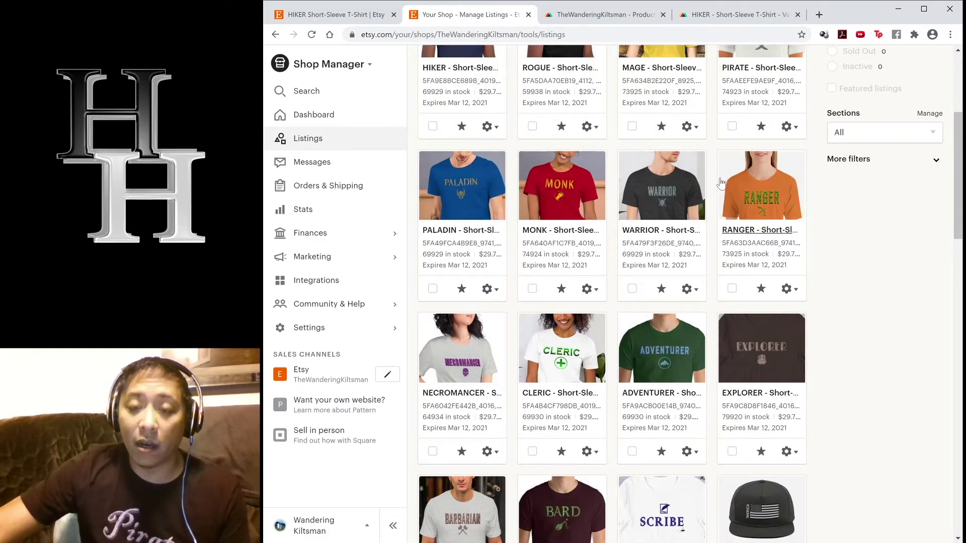
scroll(627, 115, "up", 3)
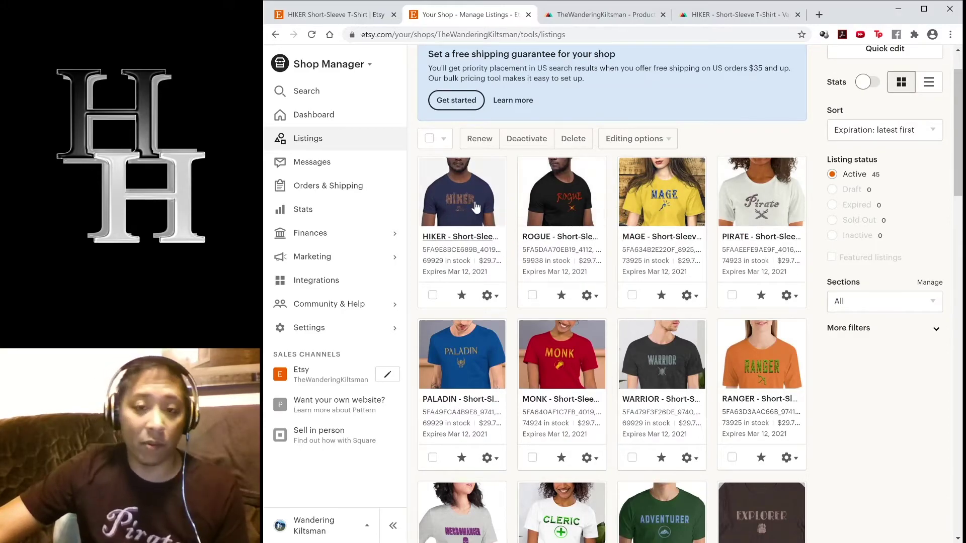
scroll(500, 177, "up", 1)
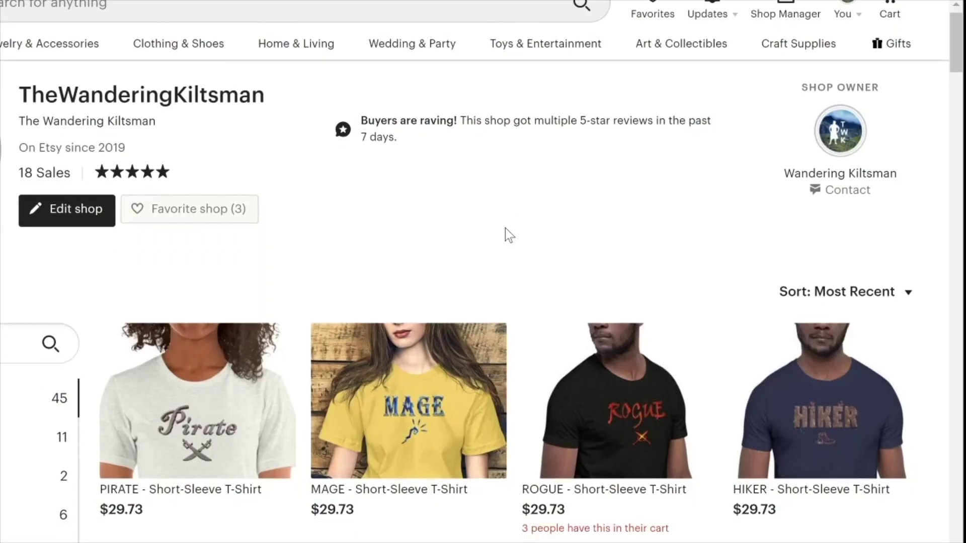
Browse the T-shirt listings on TheWanderingKiltsman's public Etsy shop page.
scroll(505, 233, "down", 3)
scroll(508, 235, "down", 10)
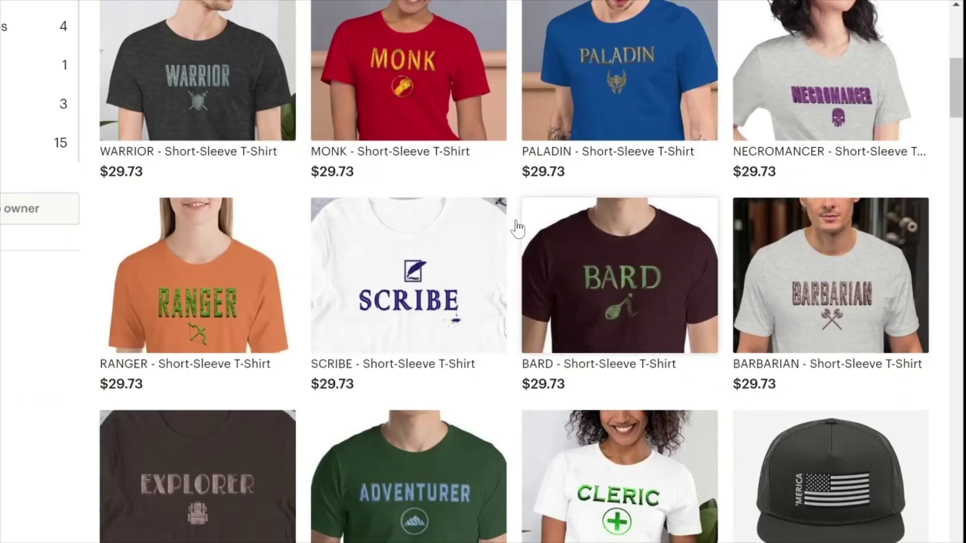